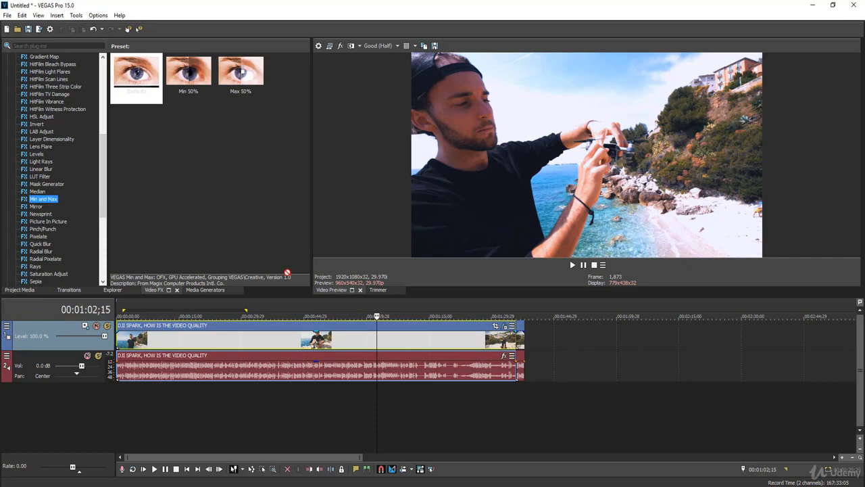
# Apply the default Min and Max effect to the video clip and set its vertical range to about 0.116.
pyautogui.moveTo(227, 336); pyautogui.dragTo(230, 339)
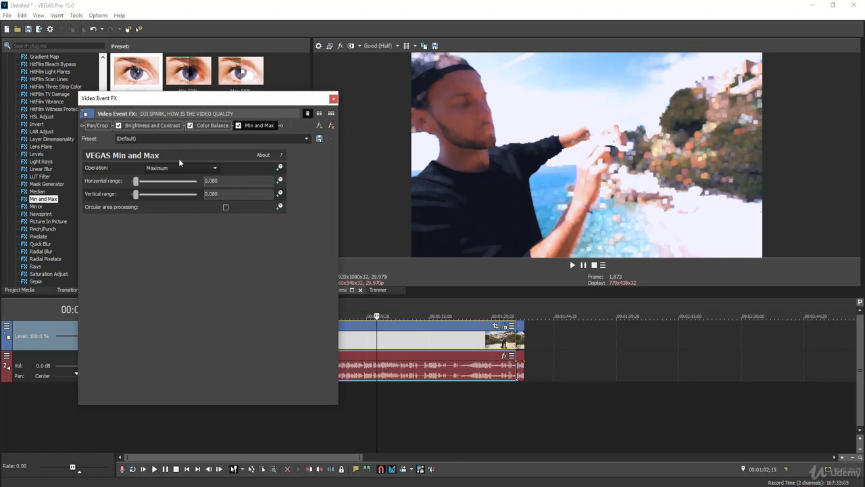
pyautogui.moveTo(136, 194)
pyautogui.mouseDown()
pyautogui.moveTo(159, 194)
pyautogui.moveTo(138, 194)
pyautogui.mouseUp()
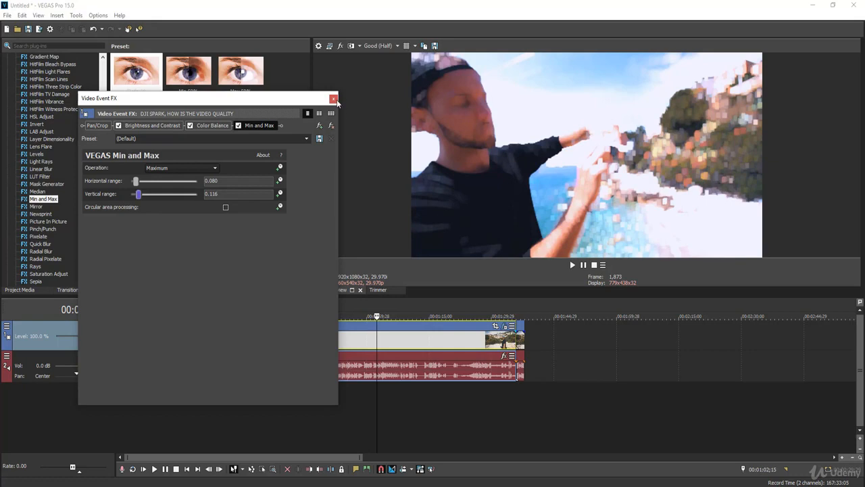
pyautogui.click(334, 98)
# Play back several parts of the clip to examine the look of the Min and Max effect.
pyautogui.click(273, 340)
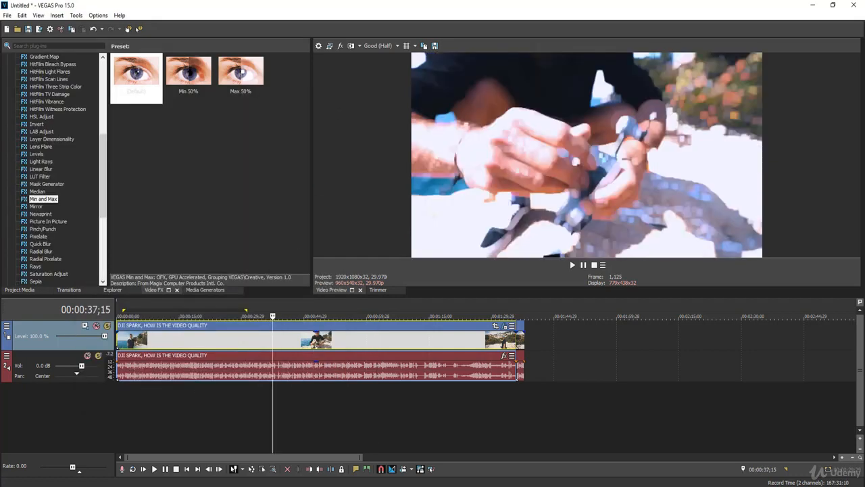
pyautogui.click(242, 340)
pyautogui.press('space')
pyautogui.click(283, 343)
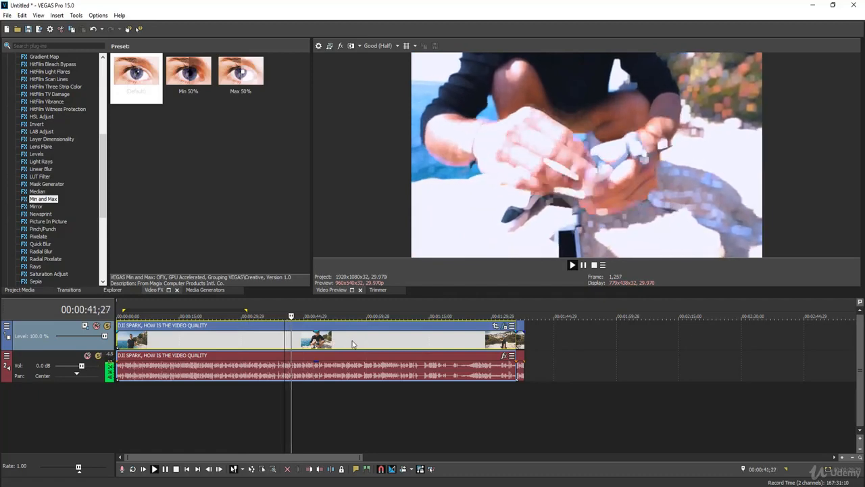
pyautogui.click(353, 342)
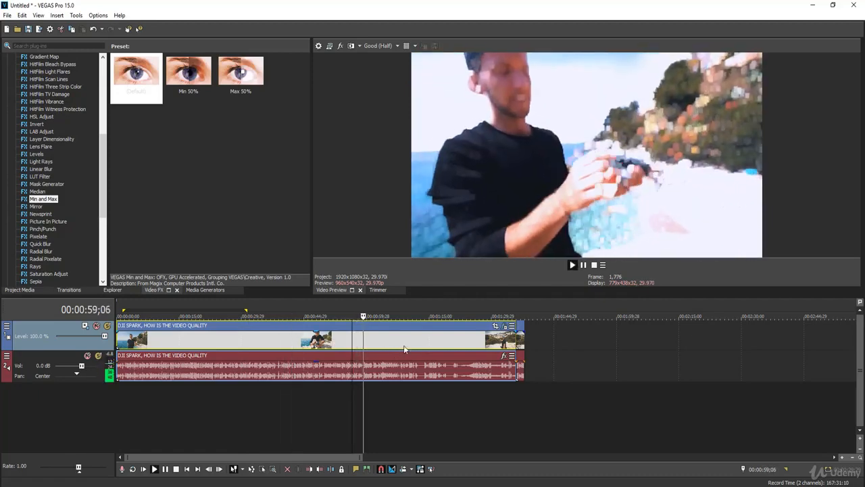
pyautogui.press('space')
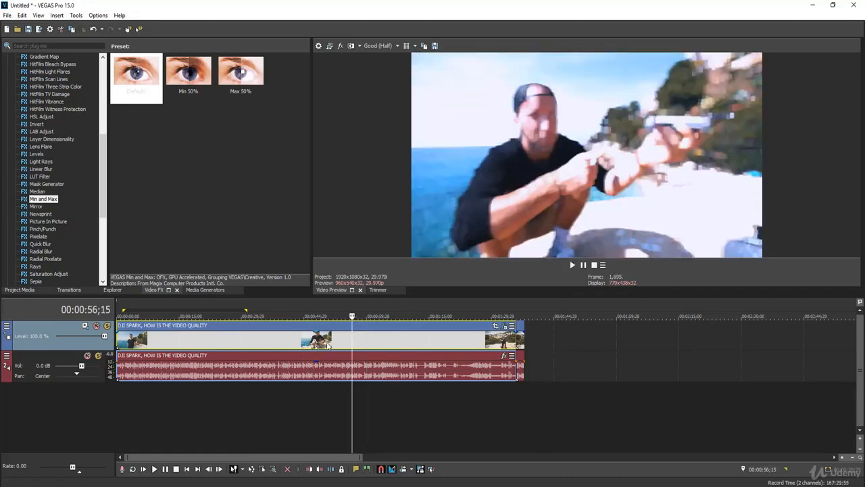
# Remove the Min and Max effect from the video clip's effect chain.
pyautogui.click(505, 326)
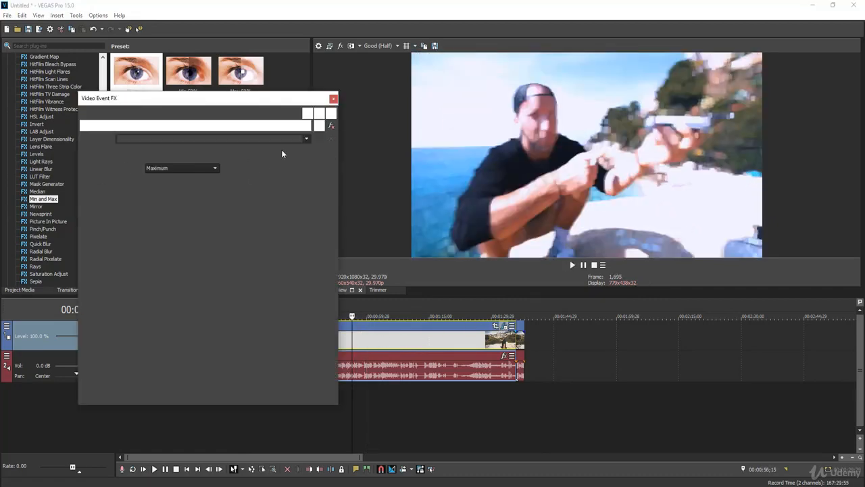
pyautogui.click(333, 99)
# Move the playhead to about 00:00:53;21 and apply the default Mirror effect to the video clip.
pyautogui.scroll(-2, 104, 181)
pyautogui.scroll(-1, 104, 182)
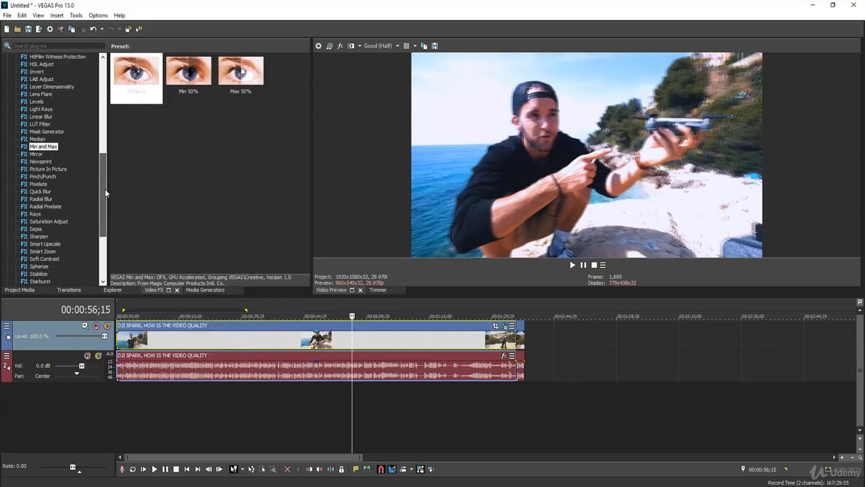
pyautogui.click(340, 339)
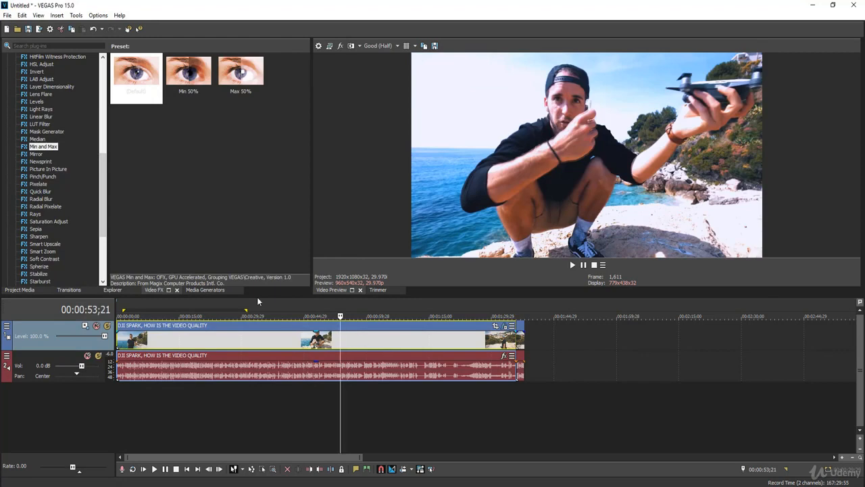
pyautogui.click(36, 154)
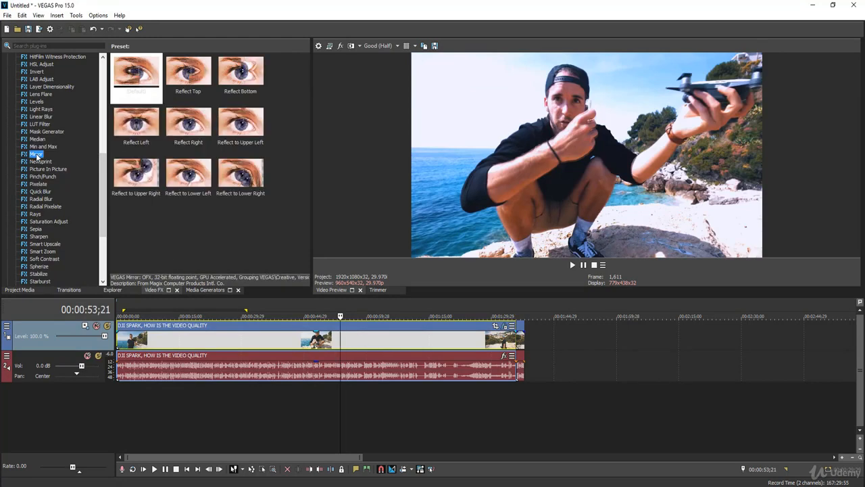
pyautogui.moveTo(282, 329); pyautogui.dragTo(276, 333)
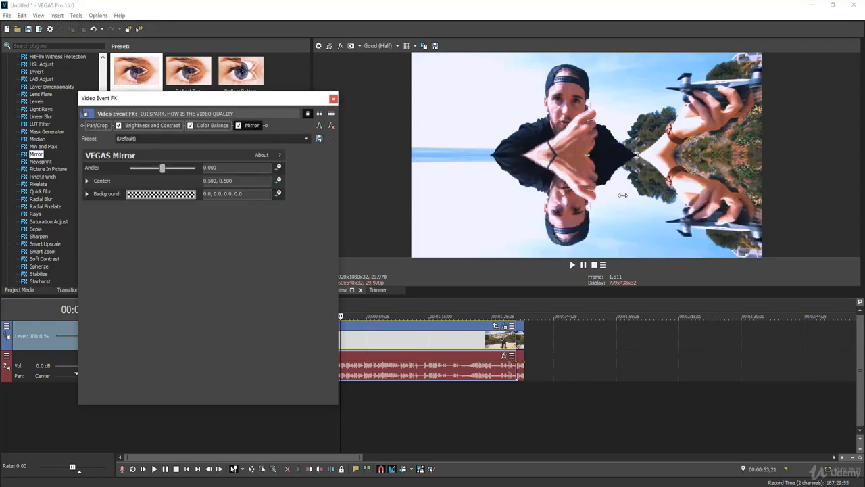
# Set the Mirror effect's angle to about 3.673, its center to 1.000, 0.630 and its background color to blue.
pyautogui.moveTo(162, 167)
pyautogui.mouseDown()
pyautogui.moveTo(174, 169)
pyautogui.moveTo(163, 170)
pyautogui.mouseUp()
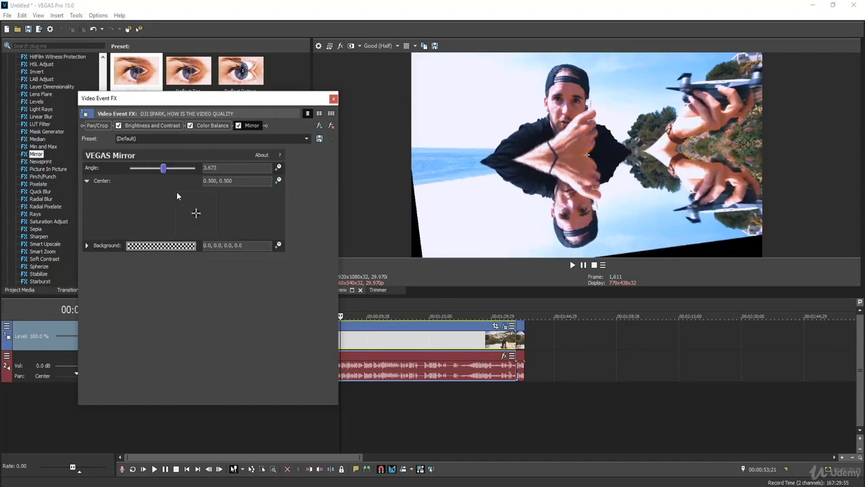
pyautogui.moveTo(195, 214); pyautogui.dragTo(219, 209)
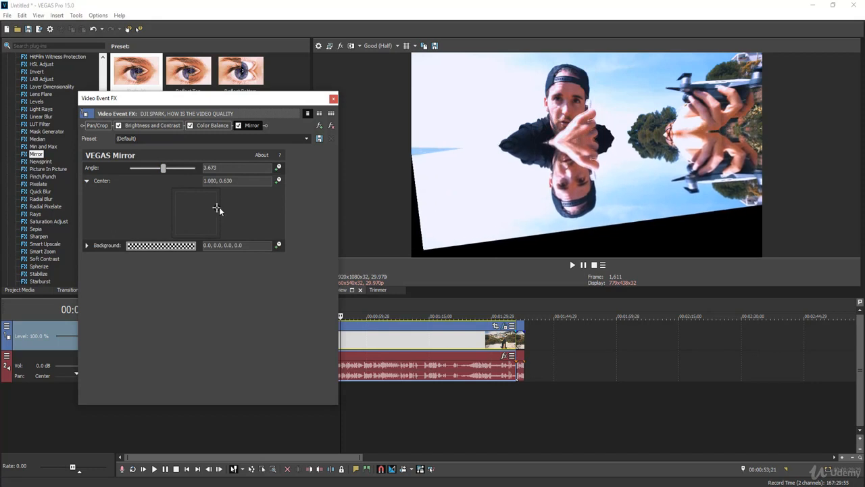
pyautogui.click(86, 245)
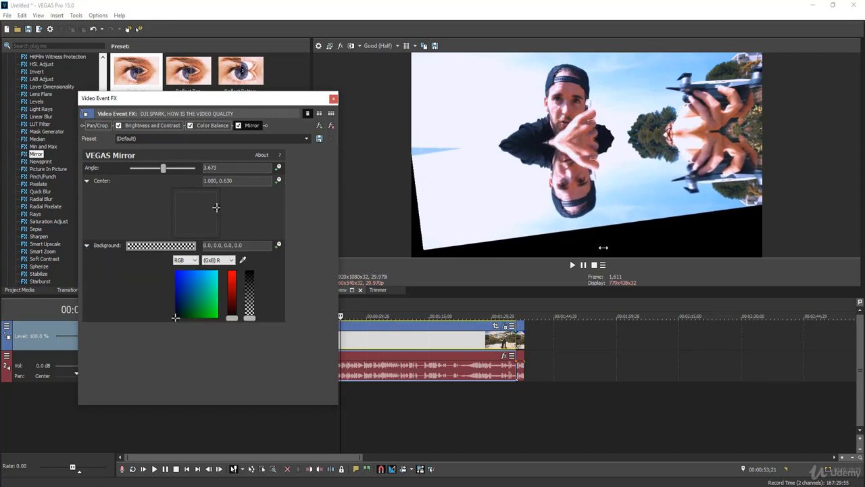
pyautogui.moveTo(206, 315); pyautogui.dragTo(174, 270)
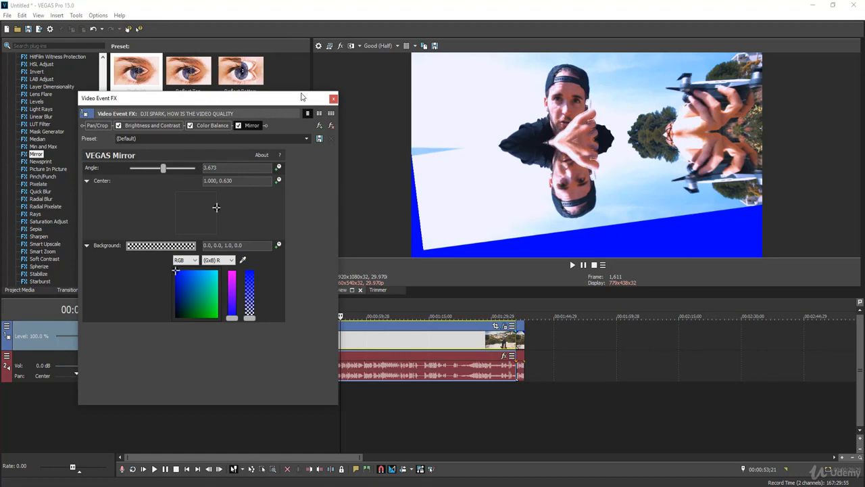
# Remove the Mirror effect from the video clip's effect chain.
pyautogui.click(331, 127)
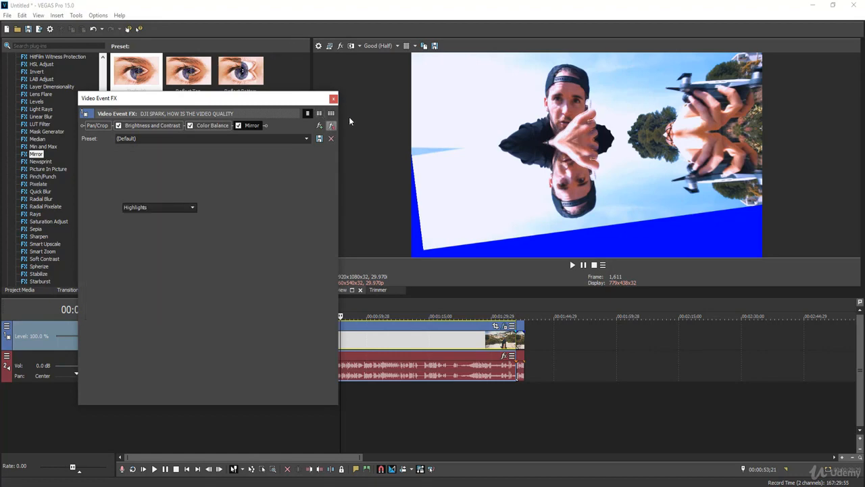
pyautogui.click(333, 99)
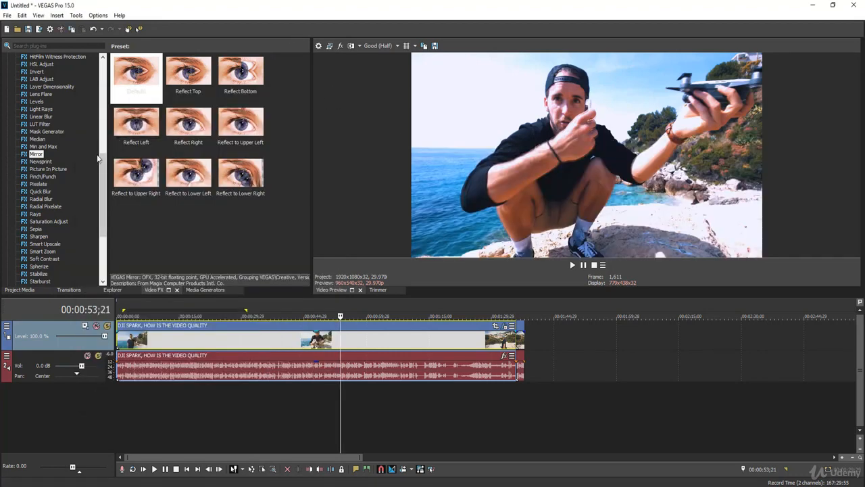
# Apply the default Newsprint effect to the video clip and set its dot size to about 0.054.
pyautogui.moveTo(102, 168); pyautogui.dragTo(102, 174)
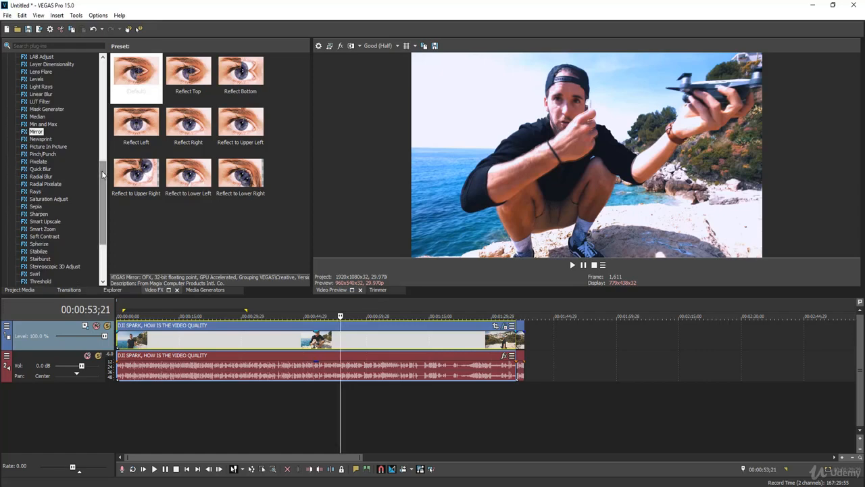
pyautogui.click(33, 140)
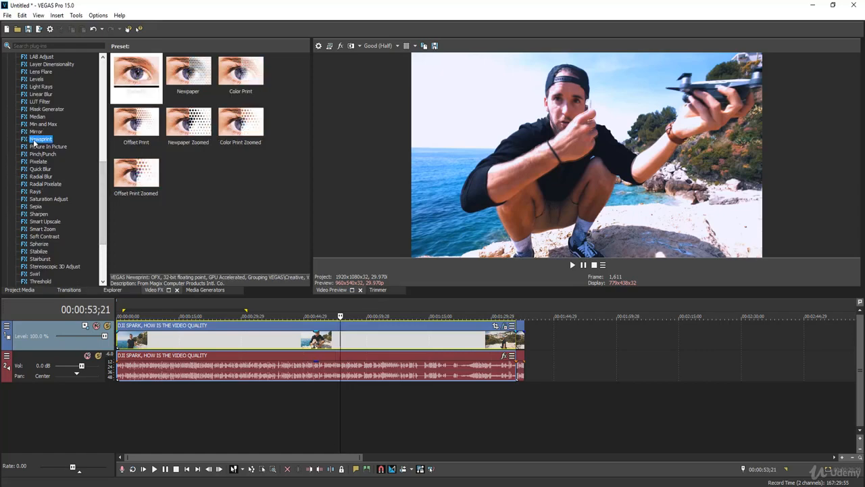
pyautogui.moveTo(237, 335); pyautogui.dragTo(238, 337)
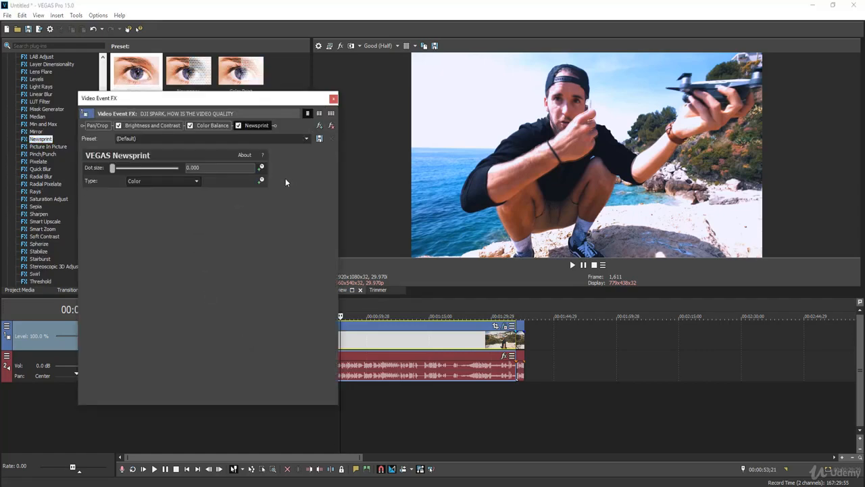
pyautogui.moveTo(113, 167); pyautogui.dragTo(117, 172)
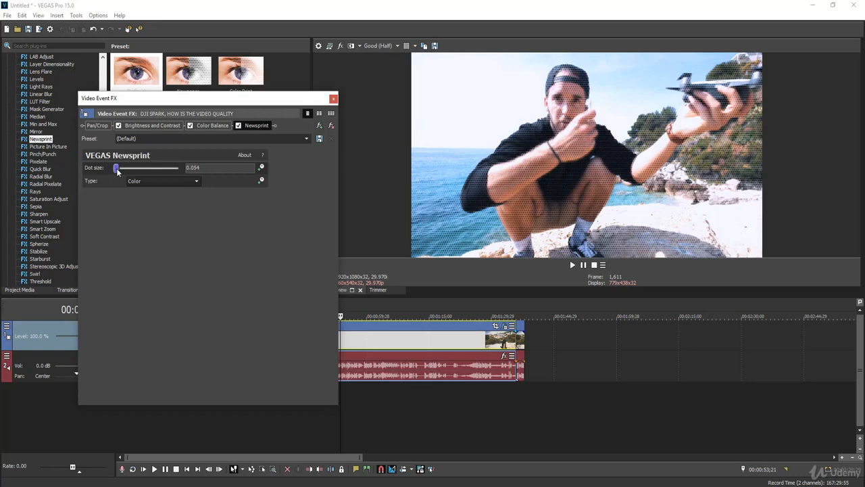
# Try the Monochrome type for the Newsprint effect and switch it to Offset color.
pyautogui.click(176, 179)
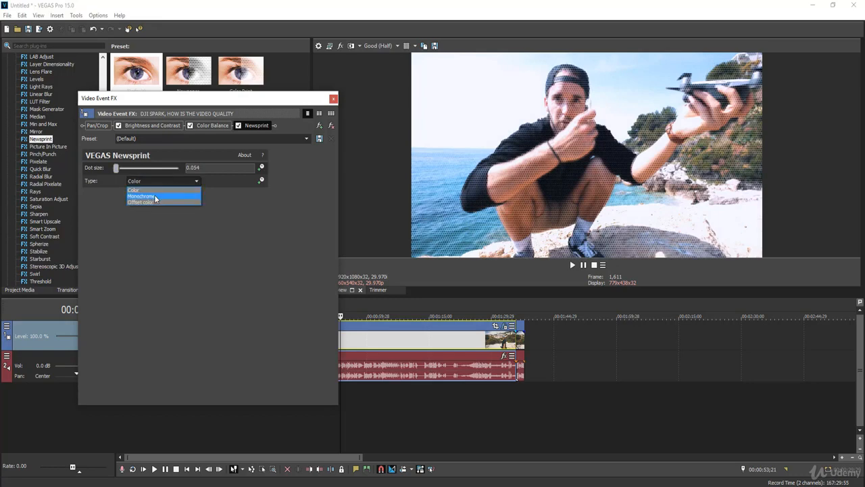
pyautogui.click(154, 196)
pyautogui.click(162, 180)
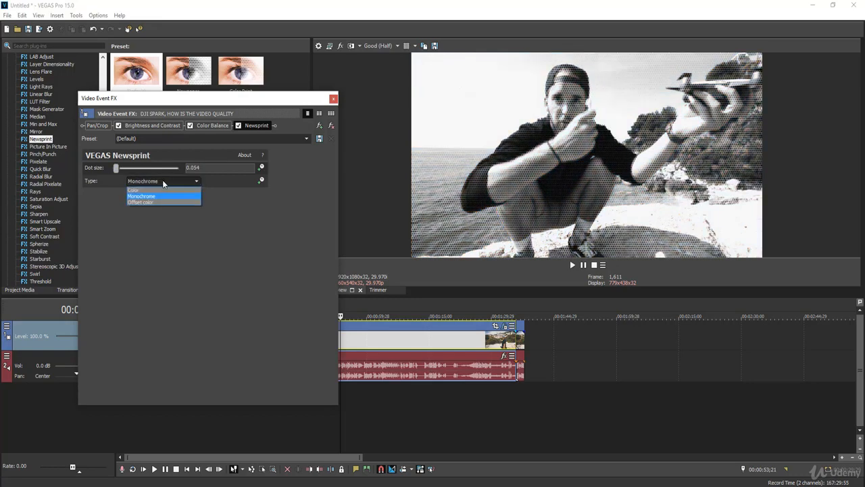
pyautogui.click(155, 202)
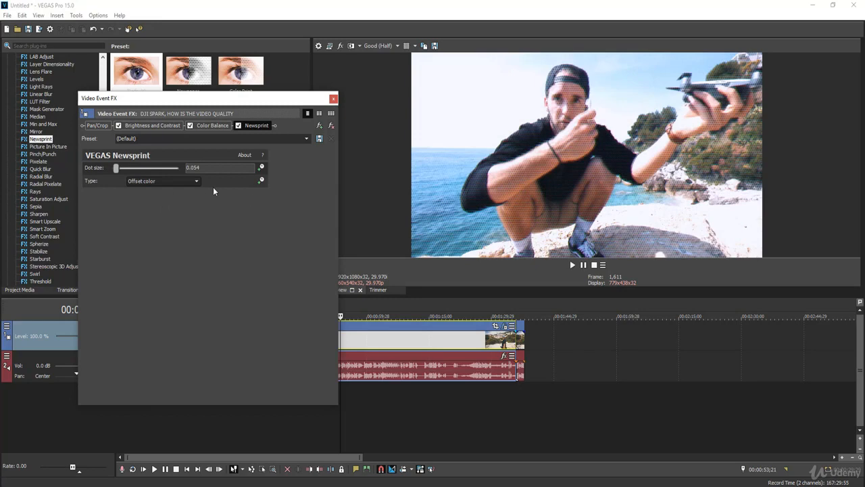
# Look through the Newsprint presets without choosing one and set the dot size to about 0.088.
pyautogui.click(306, 138)
pyautogui.click(306, 141)
pyautogui.click(304, 140)
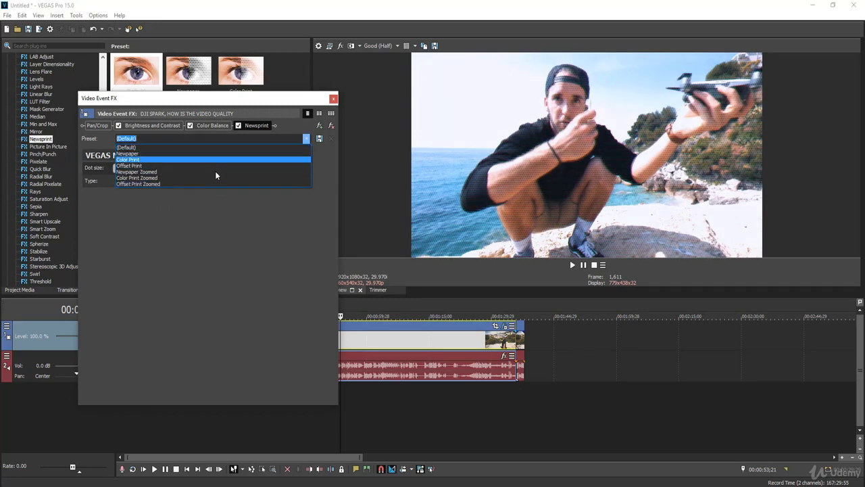
pyautogui.click(254, 230)
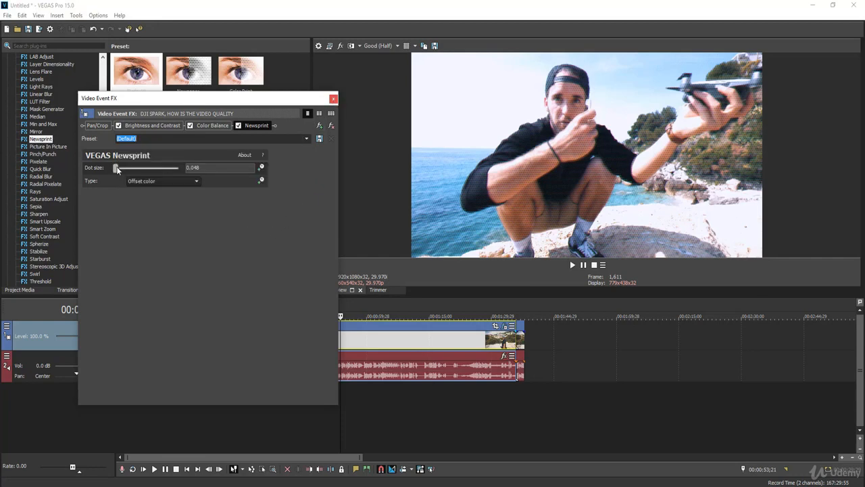
pyautogui.moveTo(117, 169); pyautogui.dragTo(119, 166)
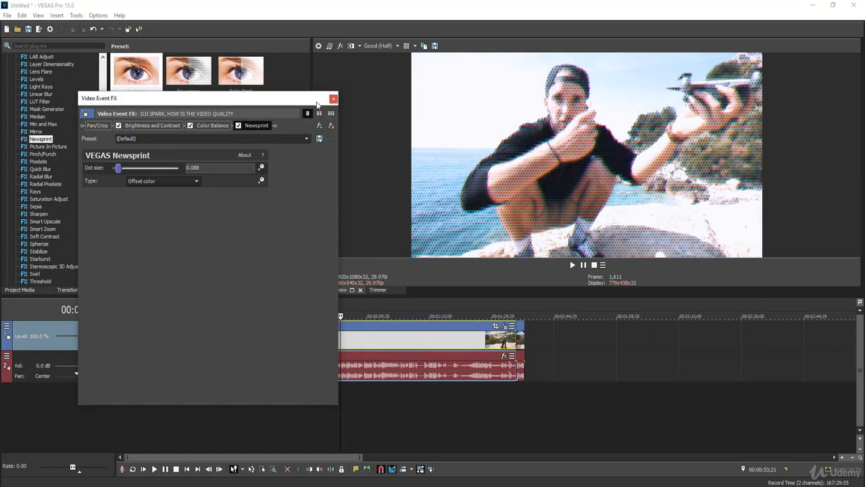
pyautogui.click(333, 99)
# Play back several parts of the clip to examine the look of the Newsprint effect.
pyautogui.click(242, 341)
pyautogui.press('space')
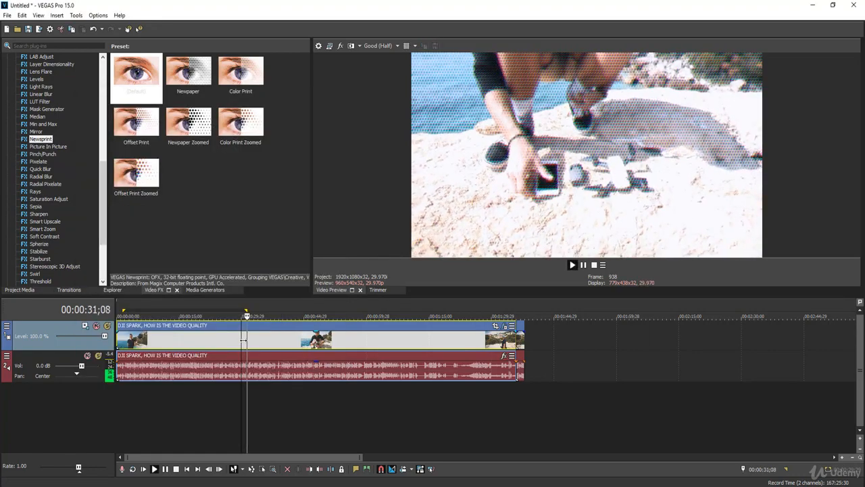
pyautogui.click(306, 341)
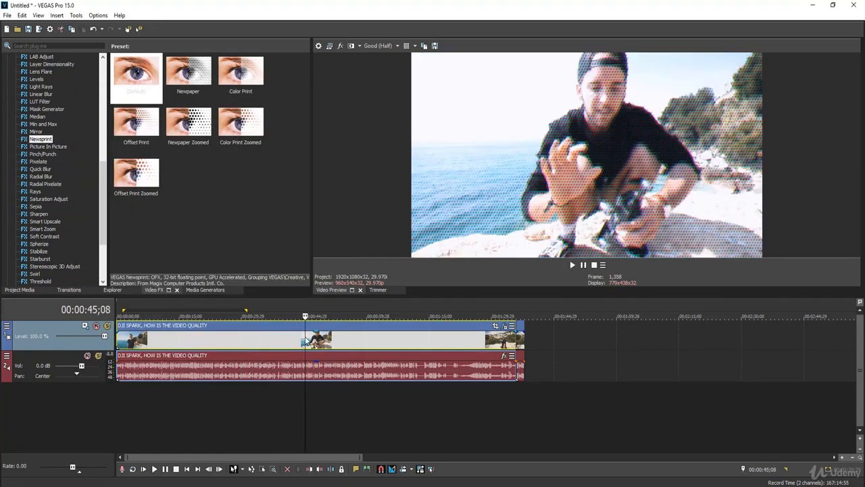
pyautogui.press('space')
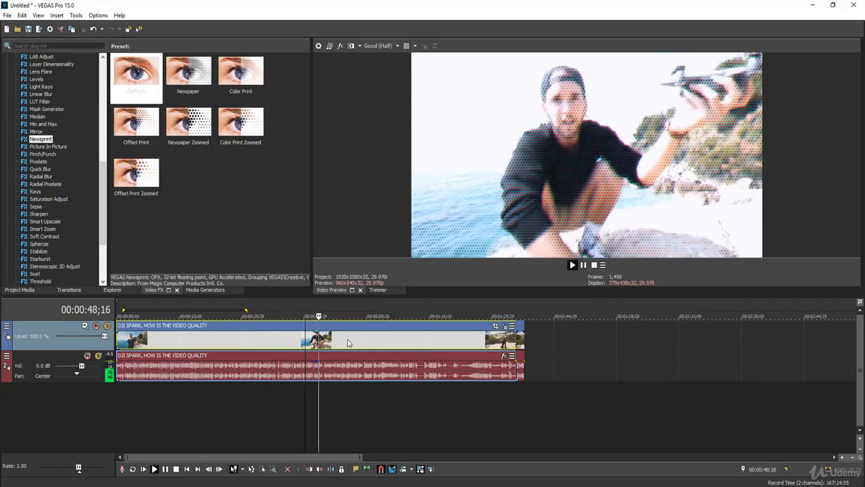
pyautogui.click(347, 342)
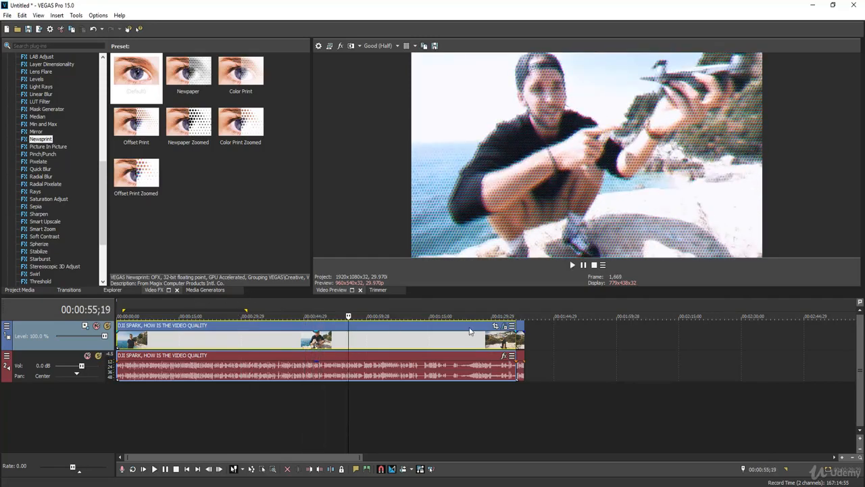
# Remove the Newsprint effect from the video clip's effect chain.
pyautogui.click(504, 326)
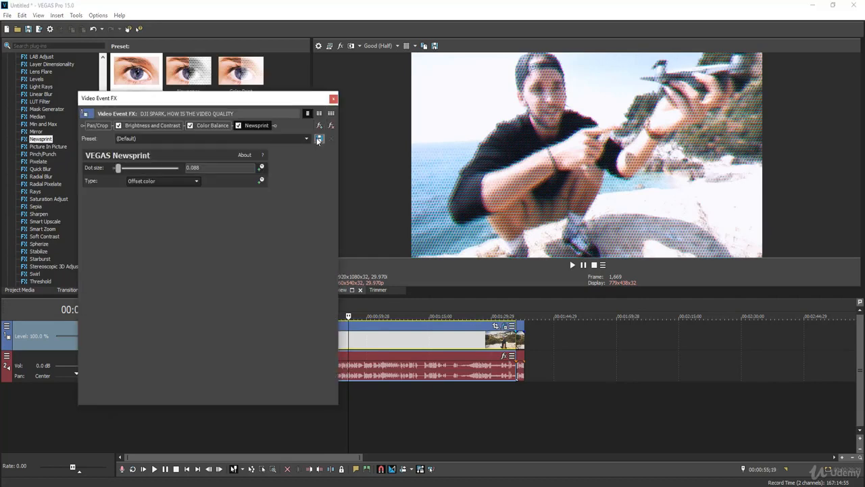
pyautogui.click(331, 126)
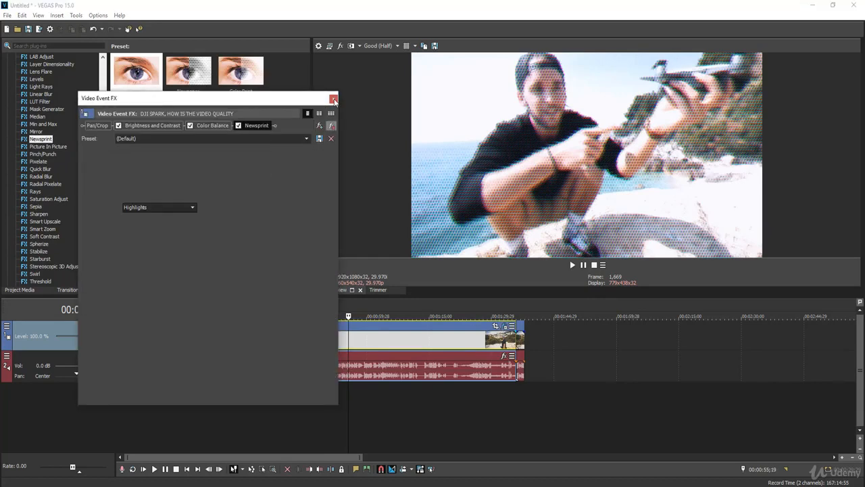
pyautogui.click(332, 99)
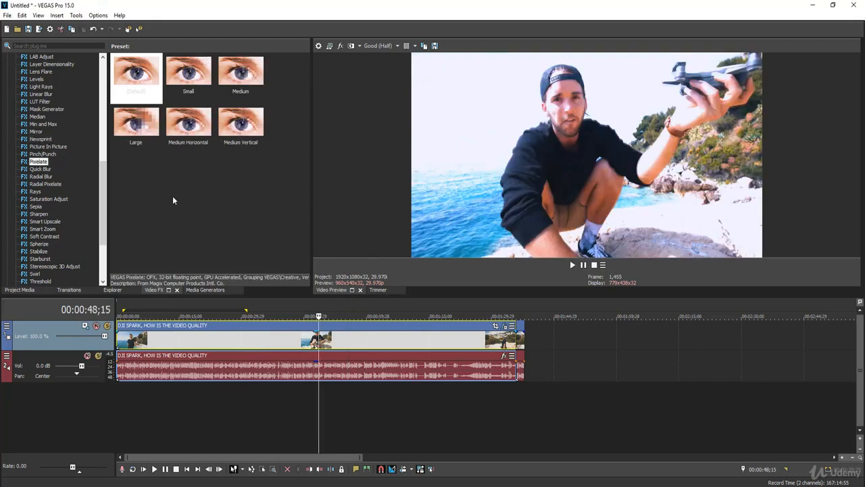
# Apply the default Radial Blur effect to the video clip and set its strength to about 0.469.
pyautogui.click(40, 169)
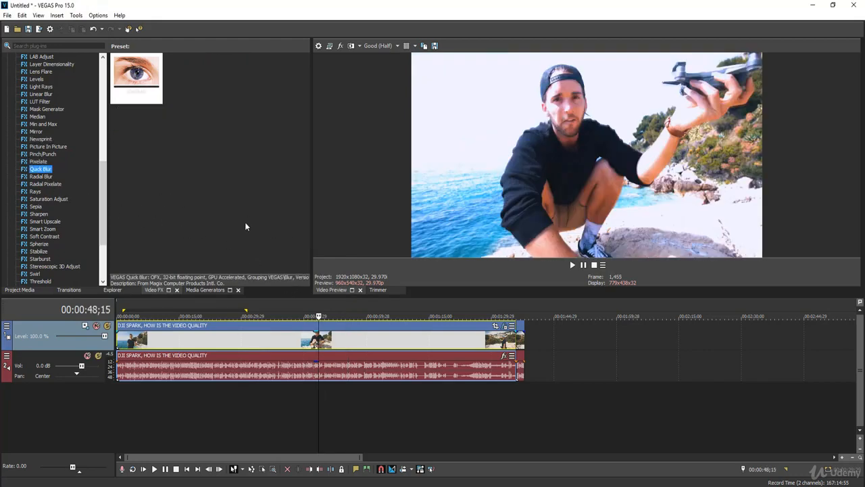
pyautogui.click(50, 177)
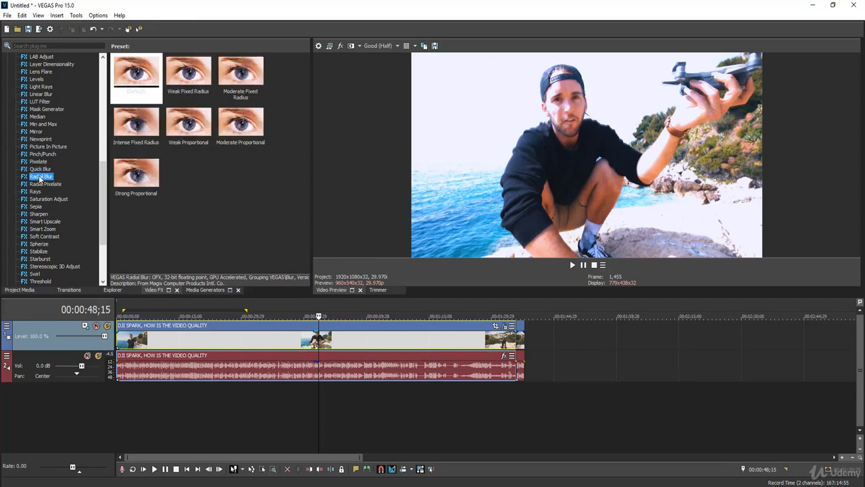
pyautogui.moveTo(176, 209); pyautogui.dragTo(310, 336)
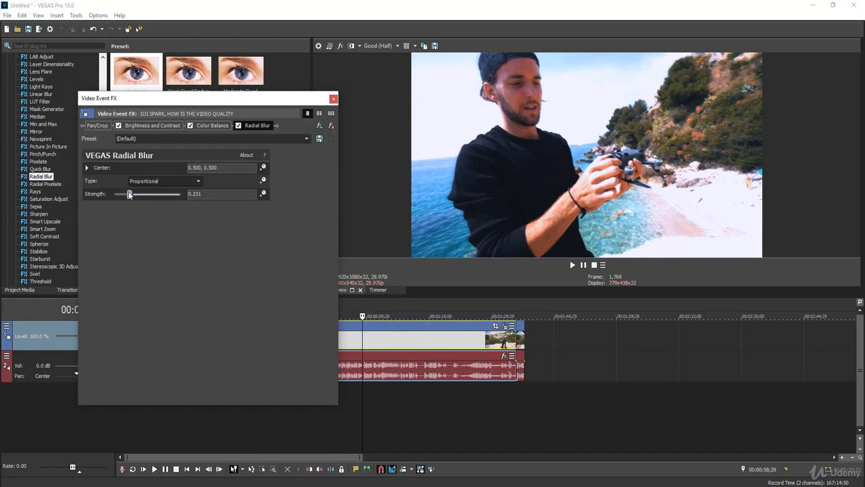
pyautogui.moveTo(135, 194)
pyautogui.mouseDown()
pyautogui.moveTo(156, 194)
pyautogui.moveTo(146, 197)
pyautogui.mouseUp()
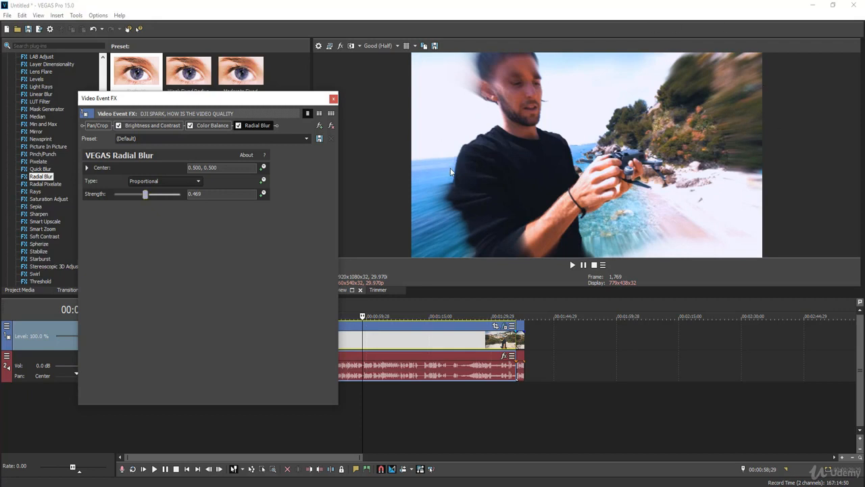
# Move the Radial Blur center to about 0.359, 0.674, check the available blur types without changing the type, and close the effect settings.
pyautogui.click(87, 168)
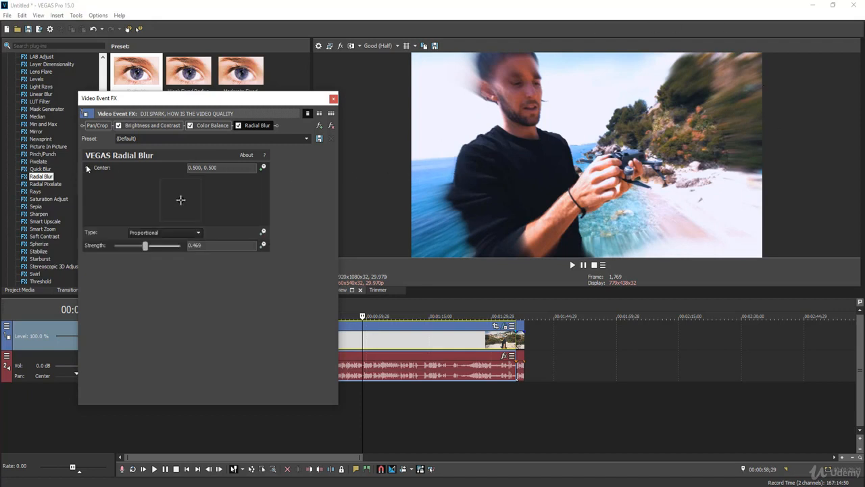
pyautogui.moveTo(180, 201); pyautogui.dragTo(174, 195)
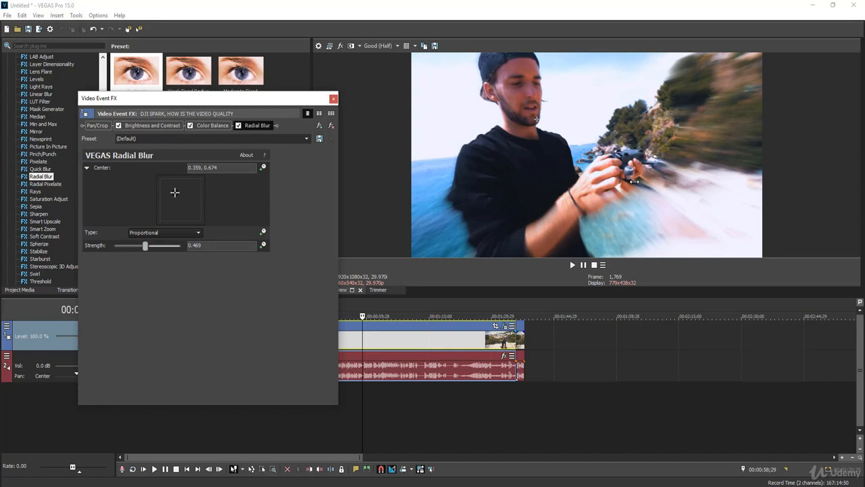
pyautogui.click(177, 234)
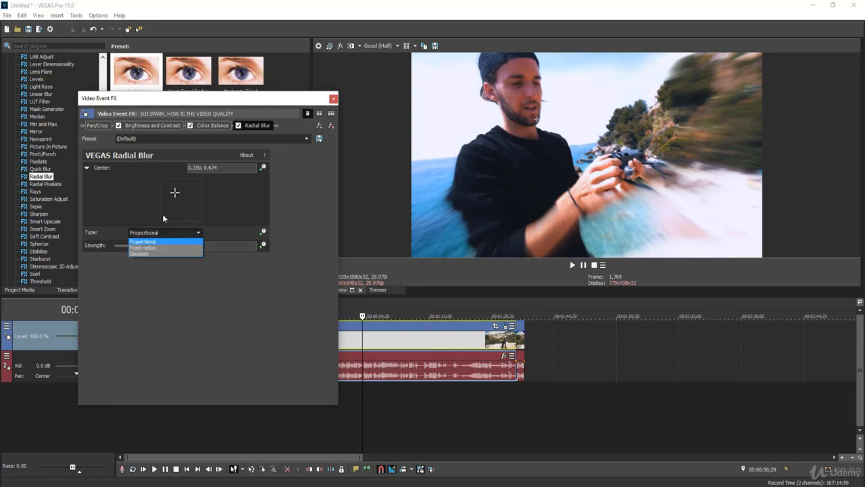
pyautogui.click(200, 233)
pyautogui.click(333, 99)
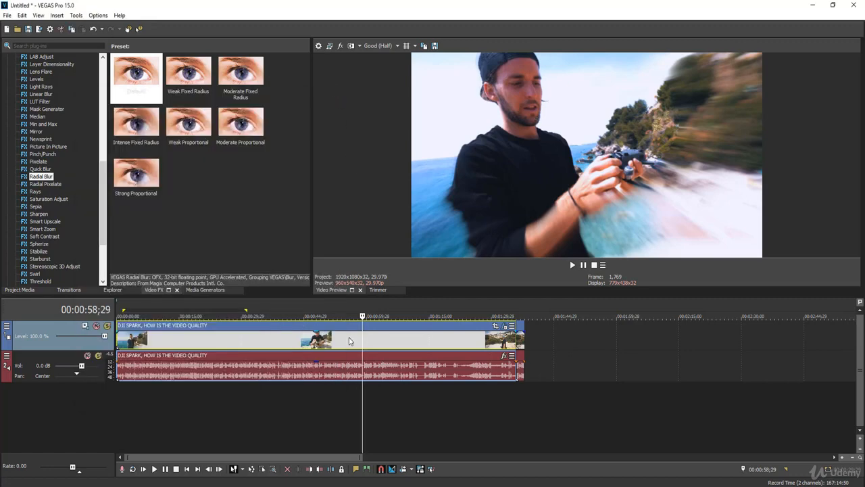
# Play back a middle part of the clip to examine the Radial Blur effect.
pyautogui.click(348, 338)
pyautogui.press('space')
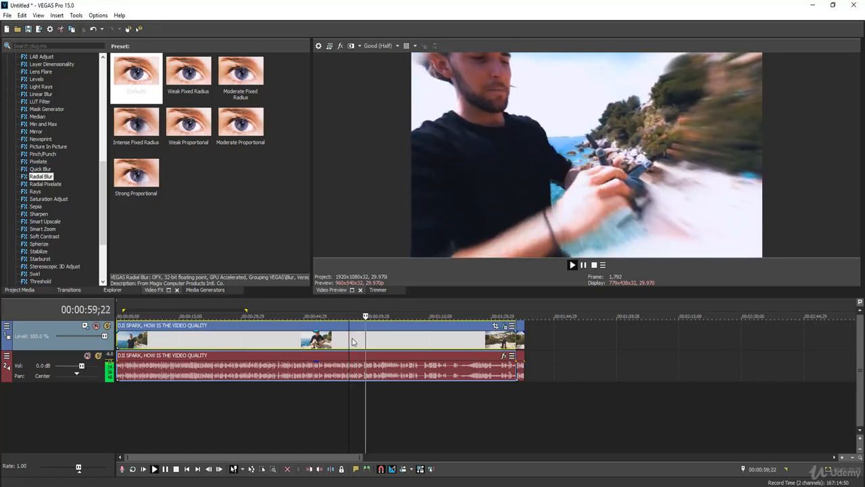
pyautogui.press('Return')
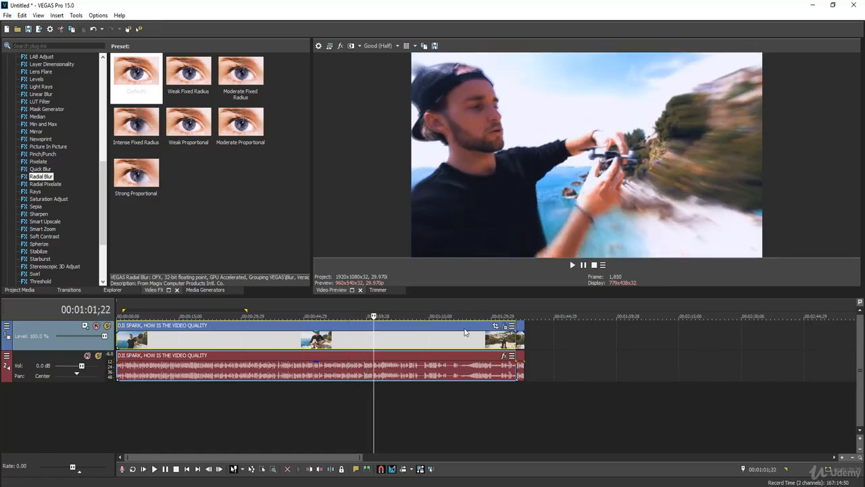
# Remove the Radial Blur effect from the video clip and place the playhead at about 00:01:07;21.
pyautogui.click(503, 326)
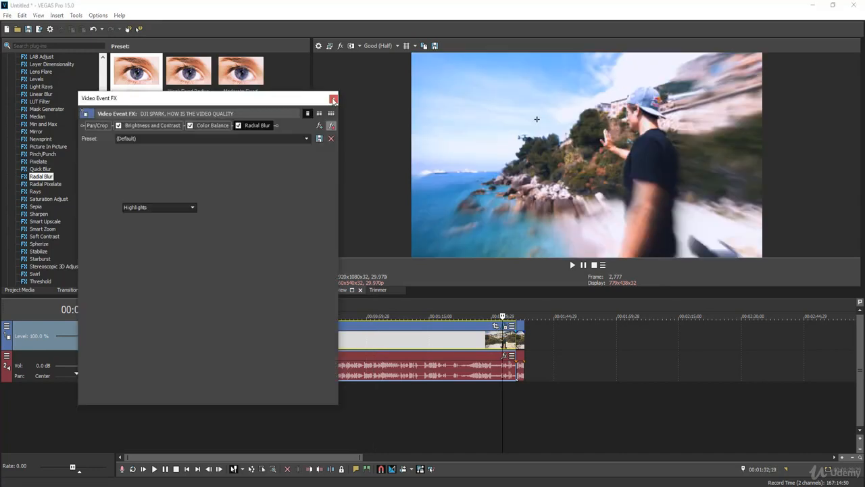
pyautogui.click(332, 99)
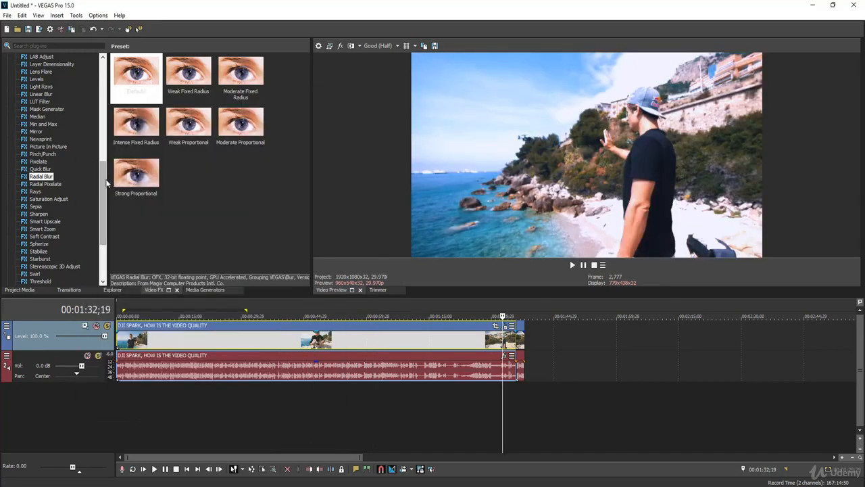
pyautogui.scroll(-2, 106, 183)
pyautogui.click(424, 339)
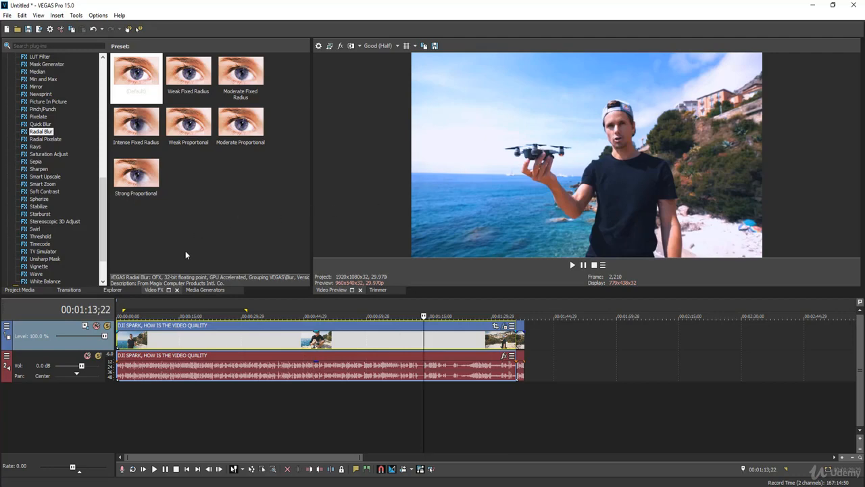
pyautogui.click(398, 338)
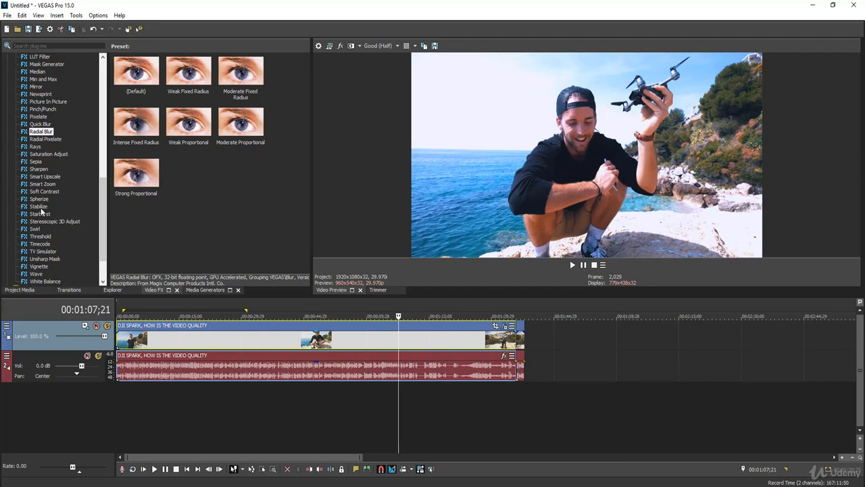
# Apply the default Sharpen effect to the video clip and set its amount to about 0.966.
pyautogui.click(39, 169)
pyautogui.moveTo(38, 171); pyautogui.dragTo(333, 323)
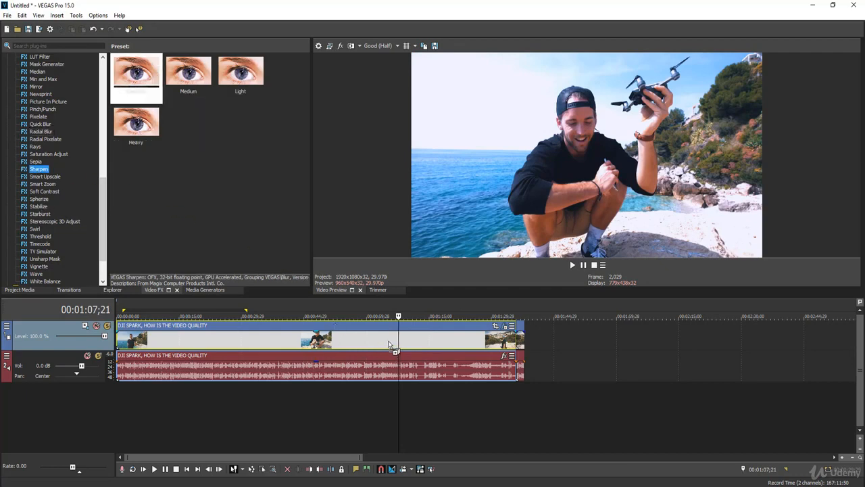
pyautogui.moveTo(390, 345); pyautogui.dragTo(392, 344)
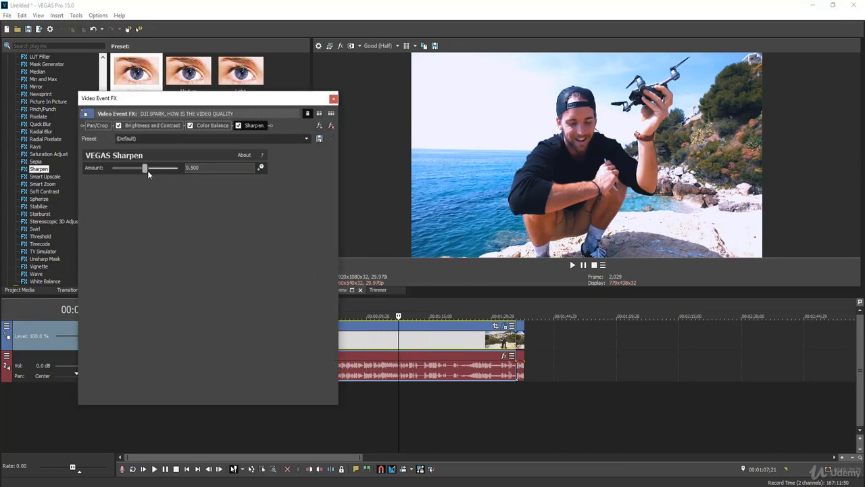
pyautogui.moveTo(146, 167); pyautogui.dragTo(178, 168)
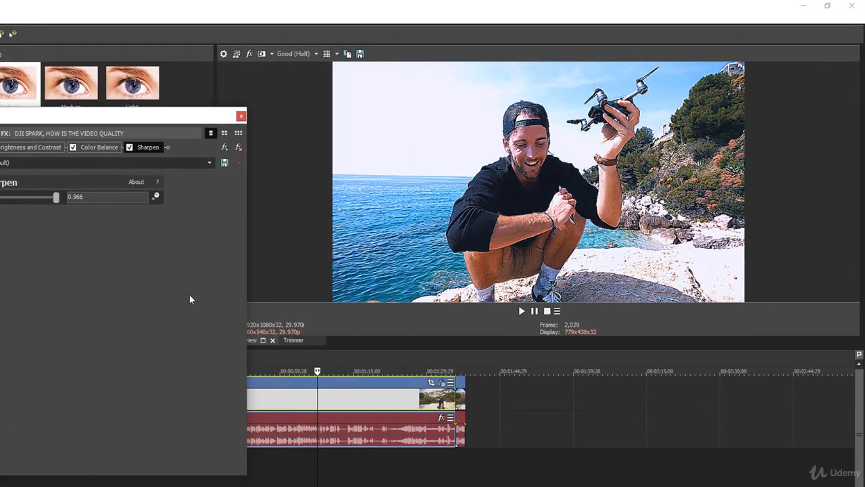
# Play back the clip and jump to another scene to examine the sharpened picture.
pyautogui.click(302, 406)
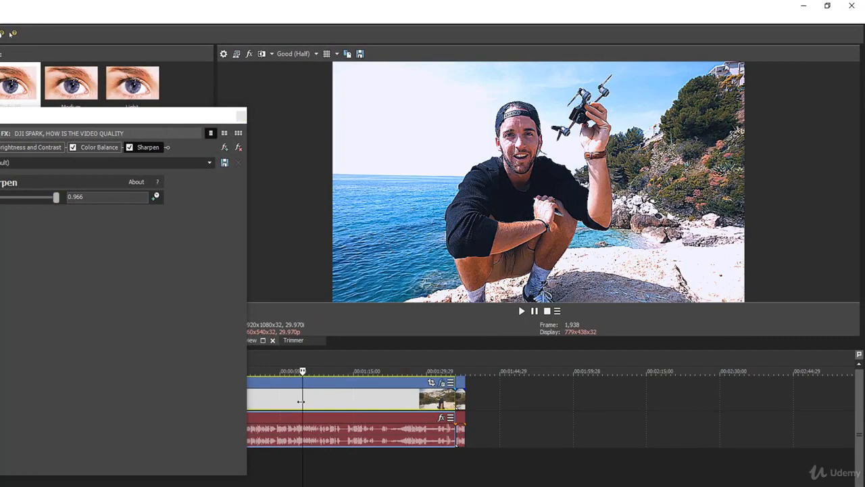
pyautogui.press('space')
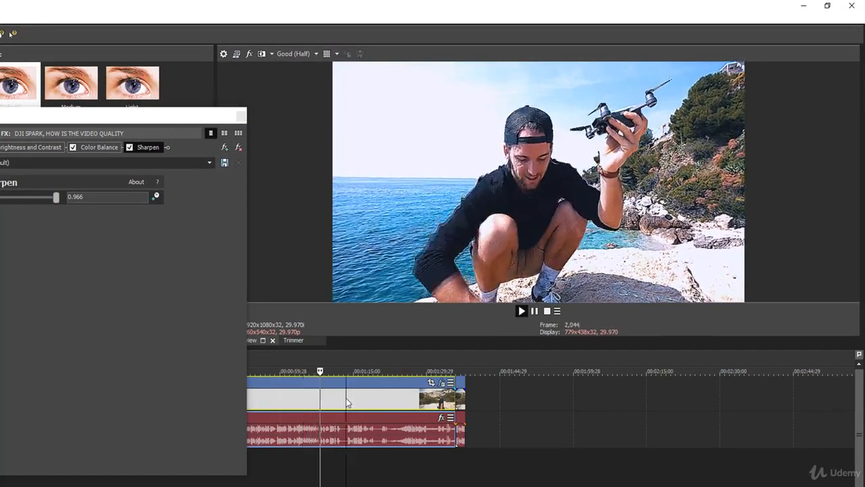
pyautogui.click(346, 398)
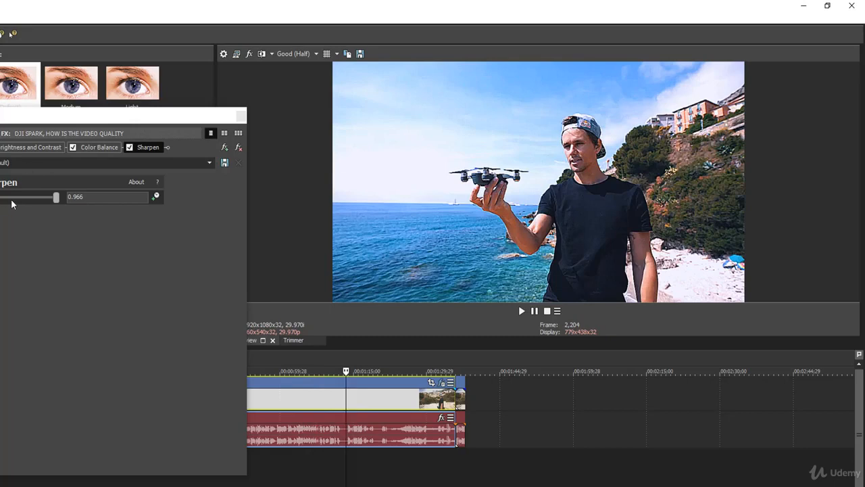
# Switch Sharpen off and on to compare the picture, and remove the effect from the clip's chain.
pyautogui.click(129, 147)
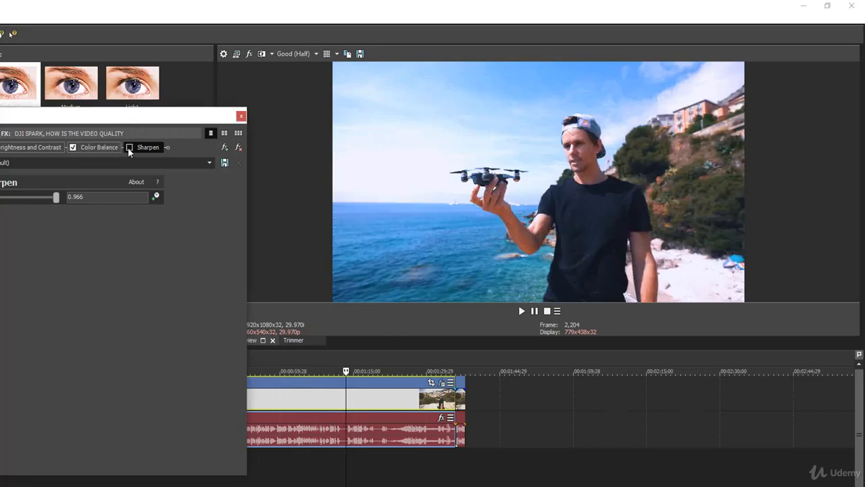
pyautogui.click(129, 147)
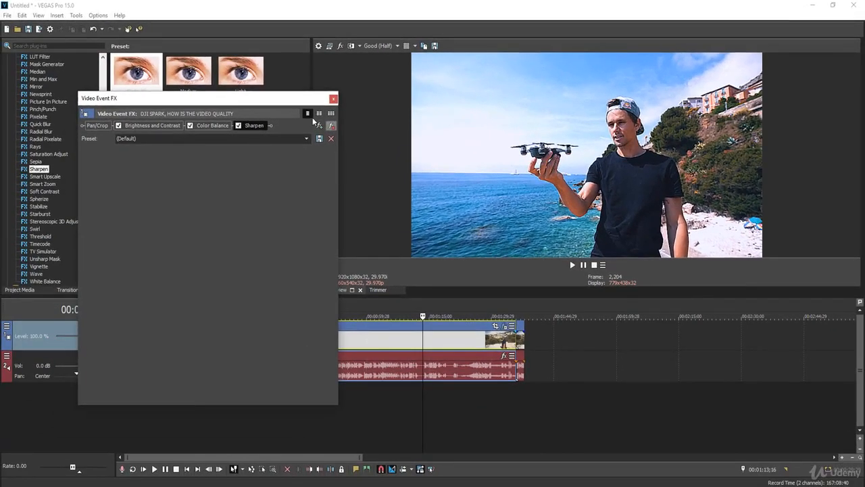
pyautogui.click(333, 99)
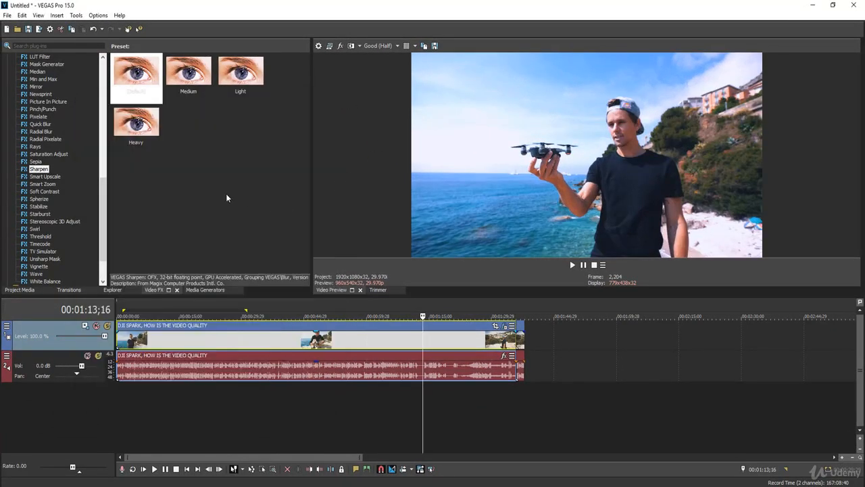
# Apply the Wave effect's Reset to None preset to the clip, set vertical waves to about 8.19 and adjust the horizontal waves and amplitude.
pyautogui.moveTo(104, 203); pyautogui.dragTo(103, 211)
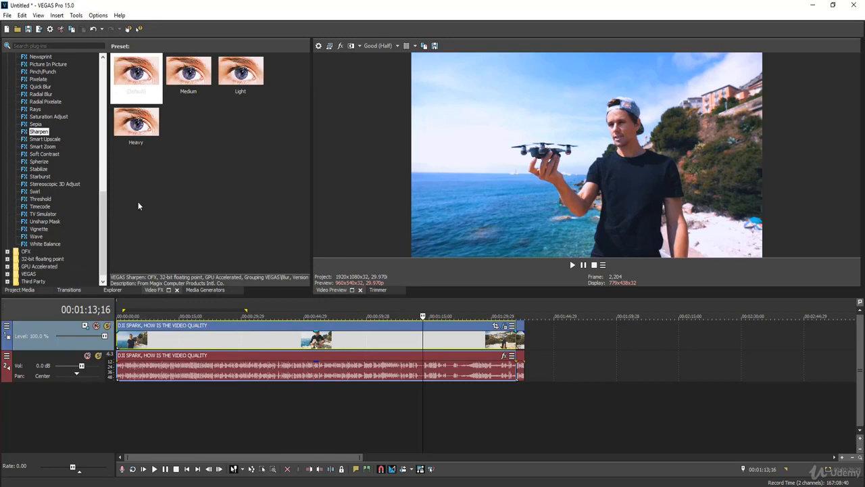
pyautogui.click(34, 237)
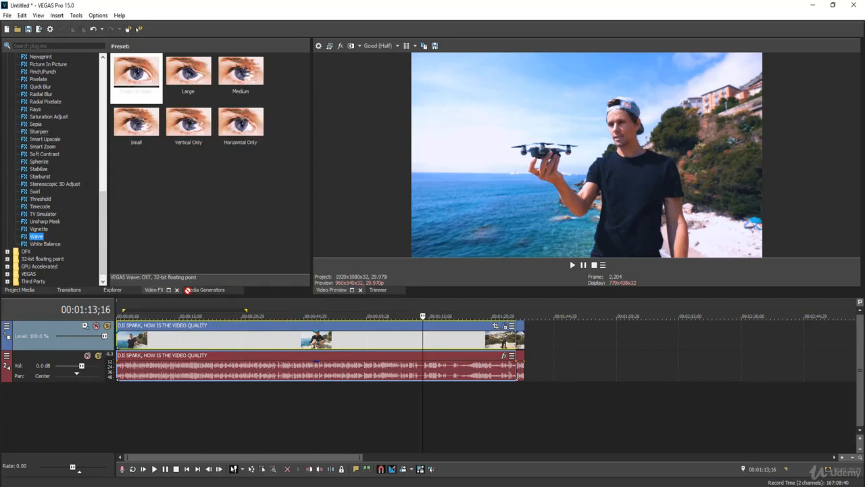
pyautogui.moveTo(188, 290); pyautogui.dragTo(305, 345)
pyautogui.moveTo(139, 166); pyautogui.dragTo(152, 166)
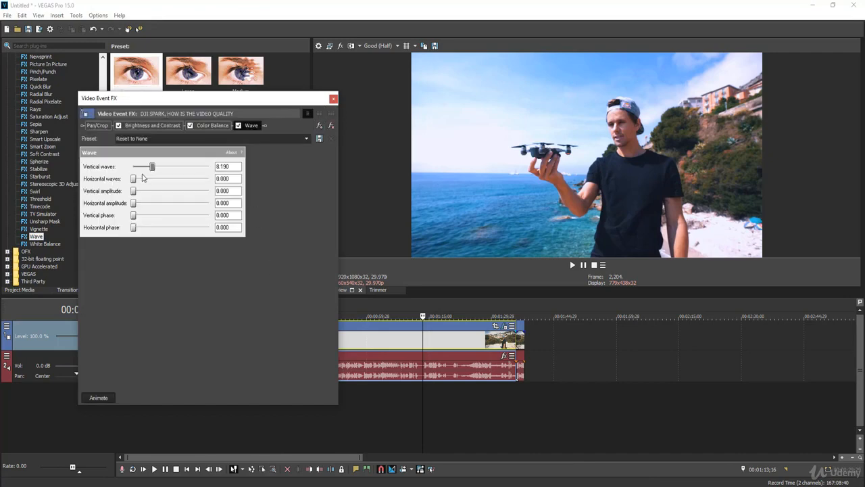
pyautogui.click(142, 177)
pyautogui.moveTo(149, 194); pyautogui.dragTo(136, 230)
pyautogui.click(334, 99)
# Play back two parts of the clip to examine the Wave effect.
pyautogui.click(280, 347)
pyautogui.press('space')
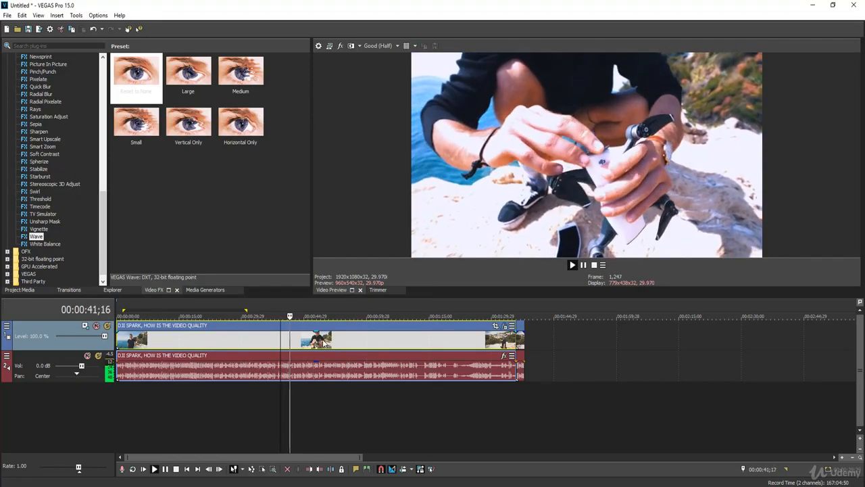
pyautogui.click(323, 343)
pyautogui.press('space')
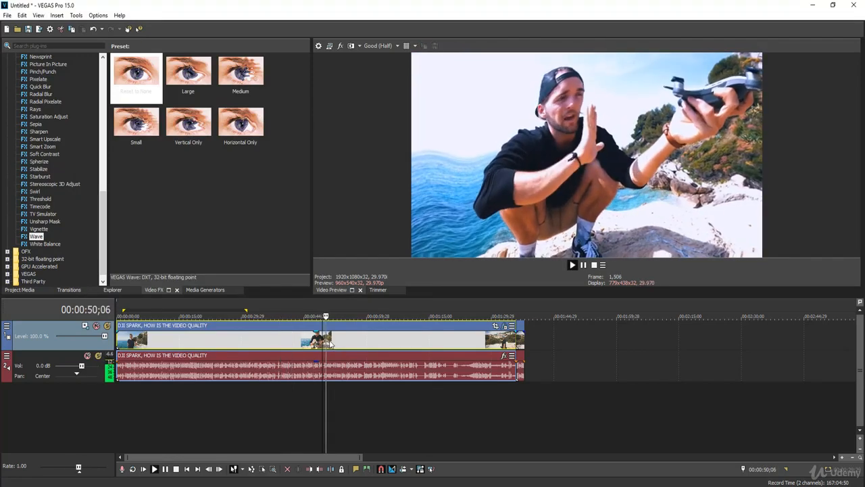
# Stop at about 00:01:01;06 and remove the Wave effect from the video clip's effect chain.
pyautogui.click(371, 342)
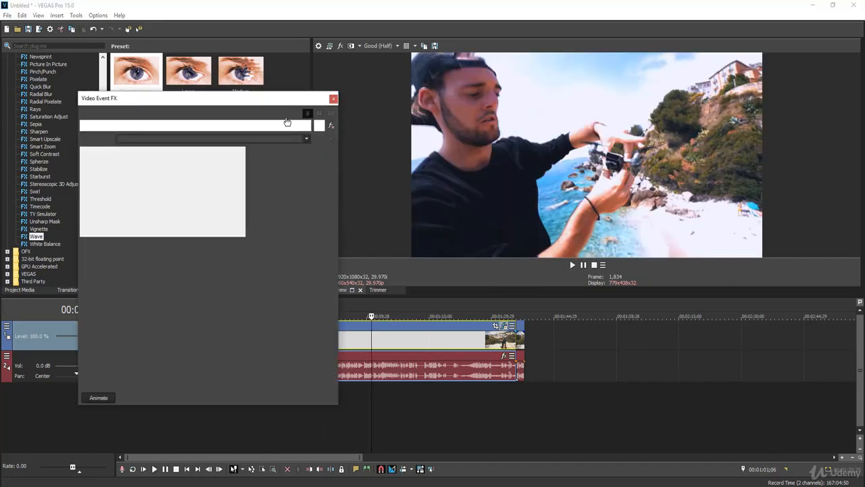
pyautogui.click(331, 127)
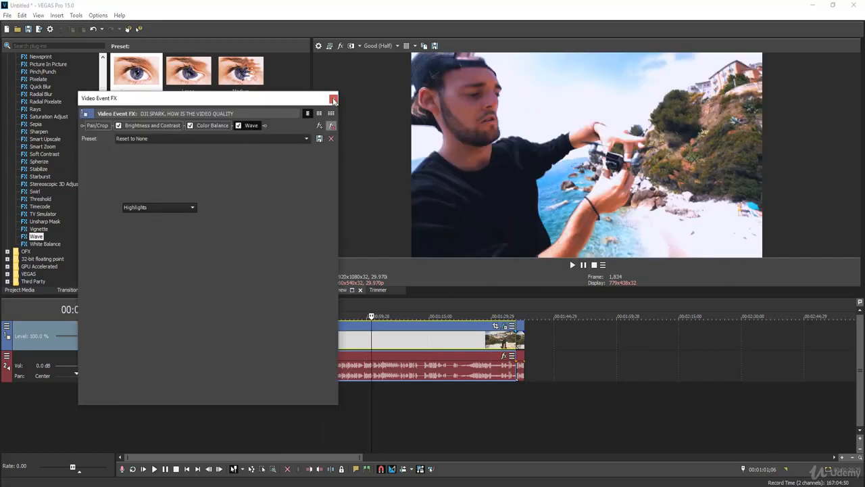
pyautogui.click(333, 100)
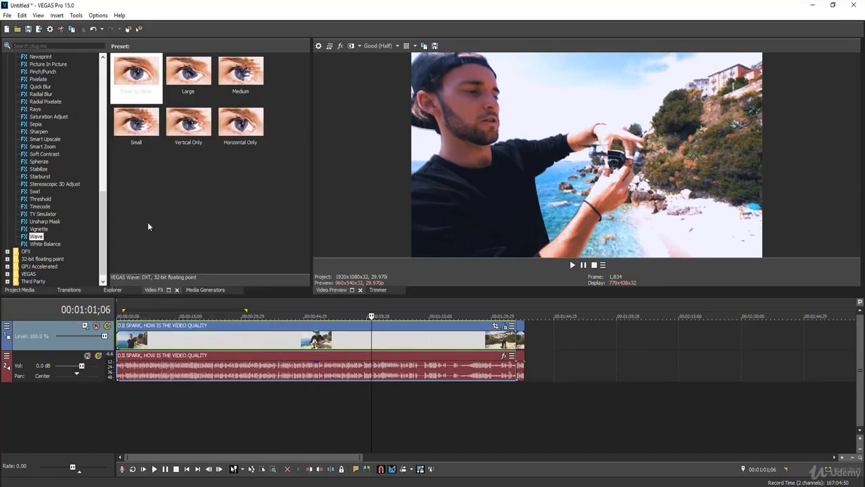
# Apply the default Vignette effect to the video clip and adjust its outer radius.
pyautogui.click(37, 230)
pyautogui.moveTo(138, 75); pyautogui.dragTo(310, 341)
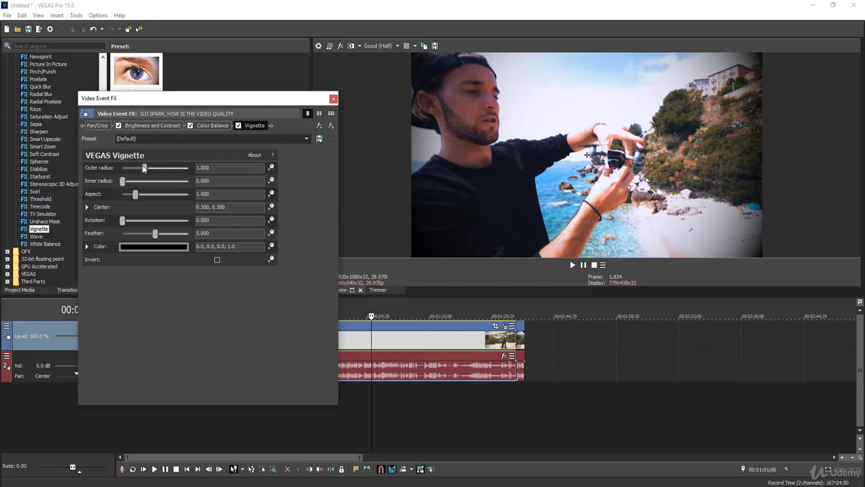
pyautogui.moveTo(144, 169); pyautogui.dragTo(157, 196)
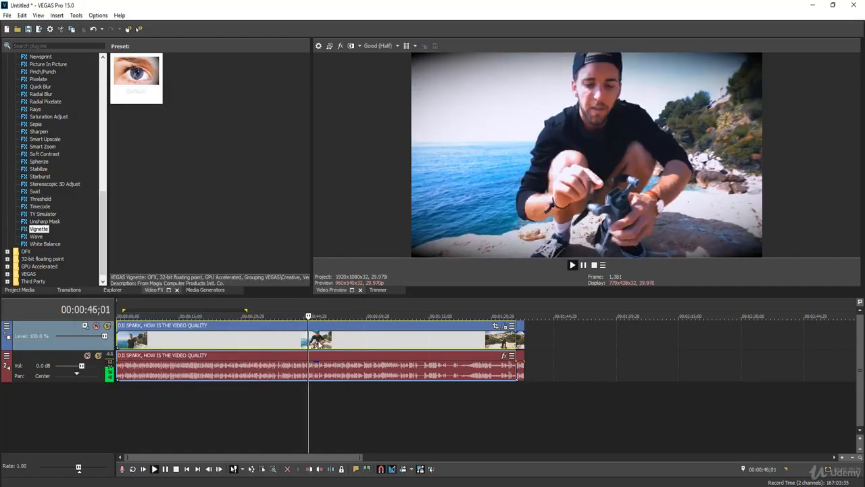
# Preview the Vignette effect on the clip and look through the earlier entries of the video effects list.
pyautogui.press('space')
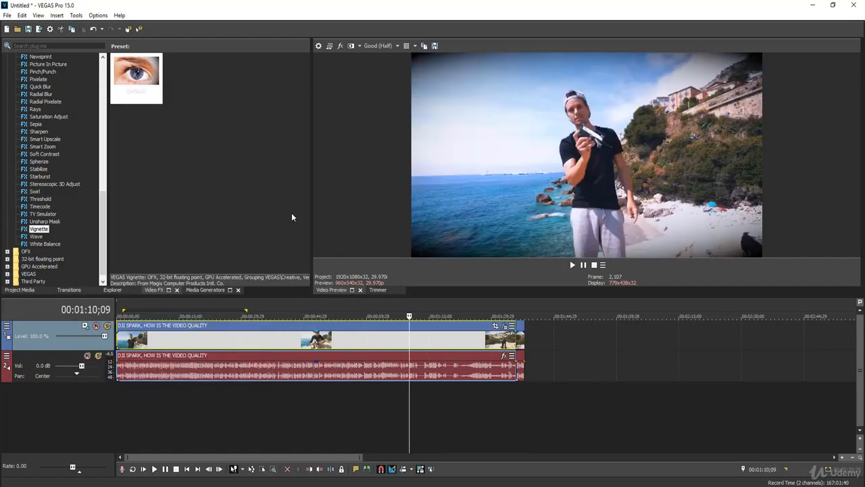
pyautogui.scroll(2, 107, 201)
pyautogui.moveTo(108, 202); pyautogui.dragTo(102, 104)
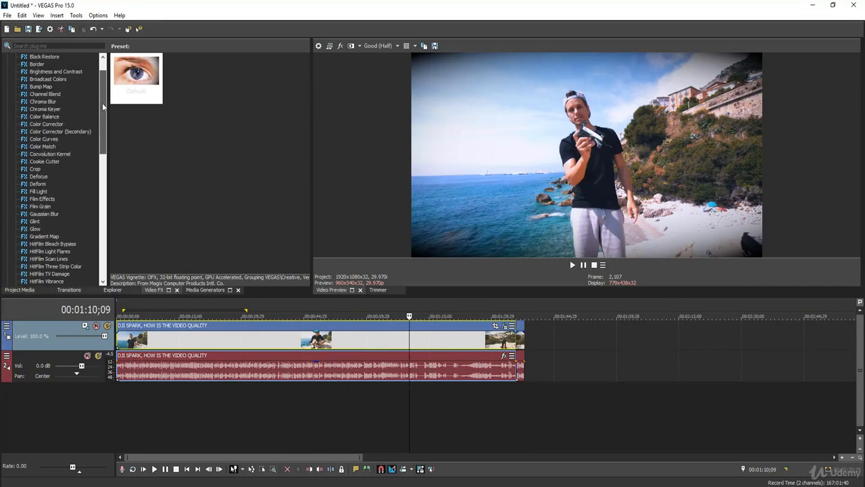